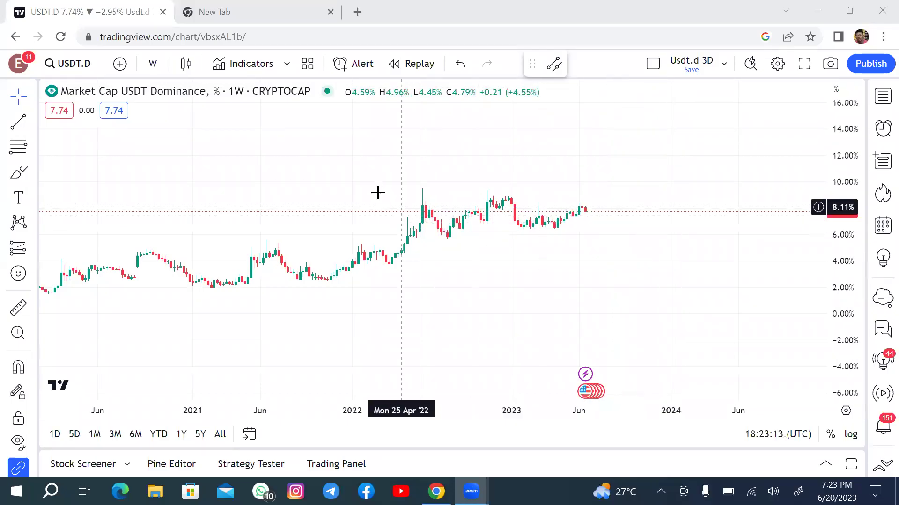
Pan and rescale the weekly USDT.D chart so the 2021–mid-2023 candles fill the view, leaving space on the right
drag(371, 191, 300, 195)
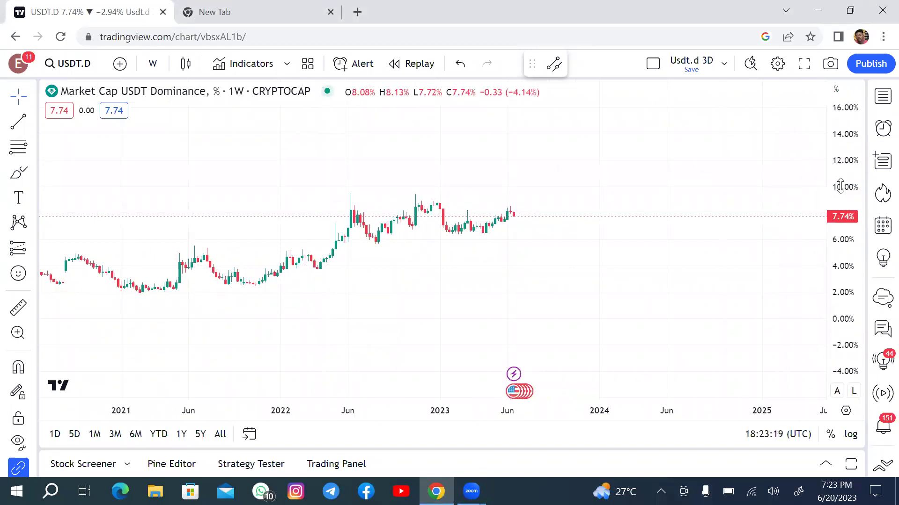
scroll(841, 186, up, 3)
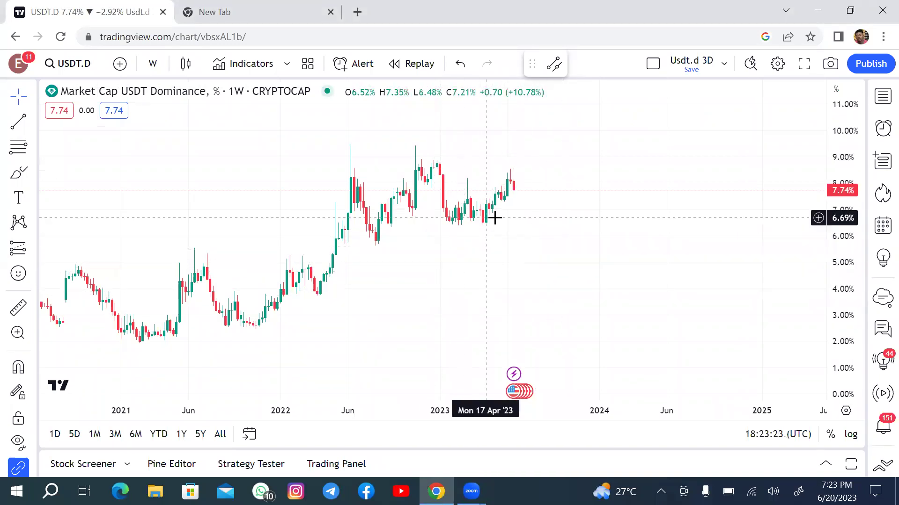
scroll(532, 227, up, 2)
drag(400, 238, 543, 235)
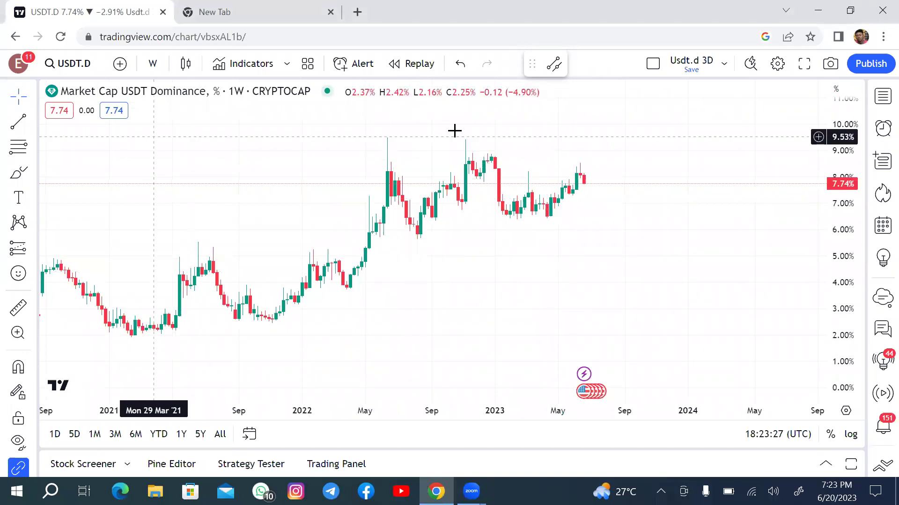
scroll(842, 184, up, 2)
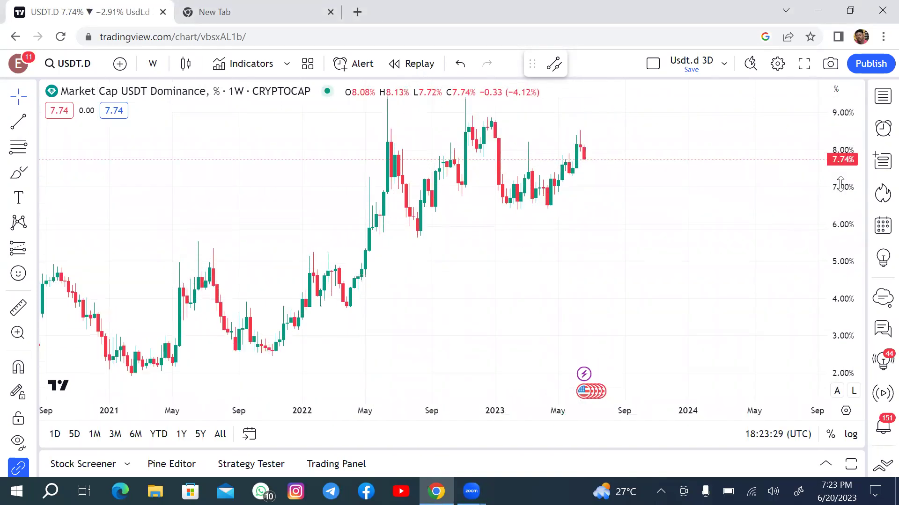
scroll(838, 185, down, 2)
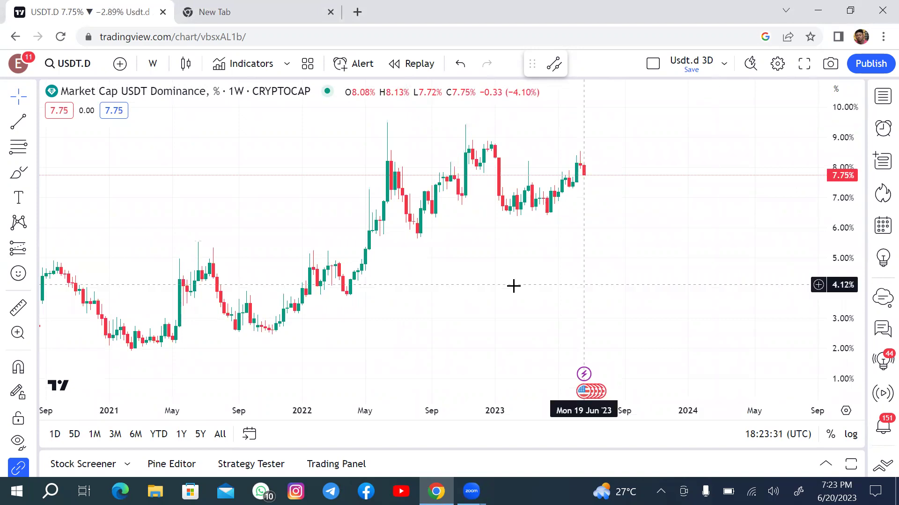
drag(648, 136, 631, 178)
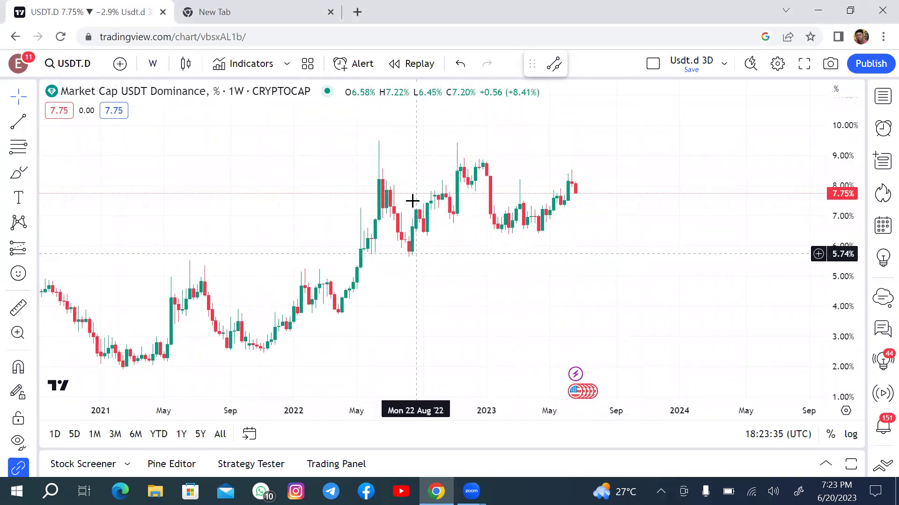
Draw yellow circles over the late-2022, May 2022 and latest-candle peaks near 9%
click(34, 178)
click(65, 234)
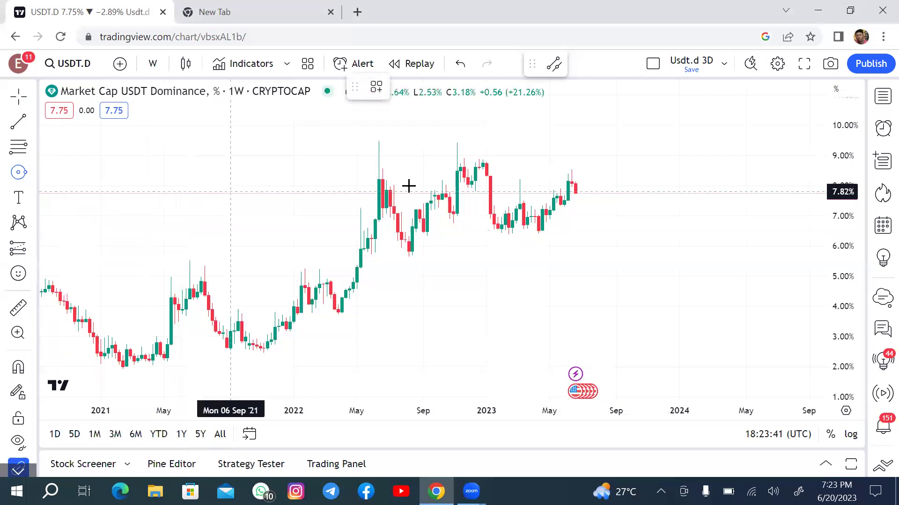
drag(472, 153, 453, 175)
click(379, 176)
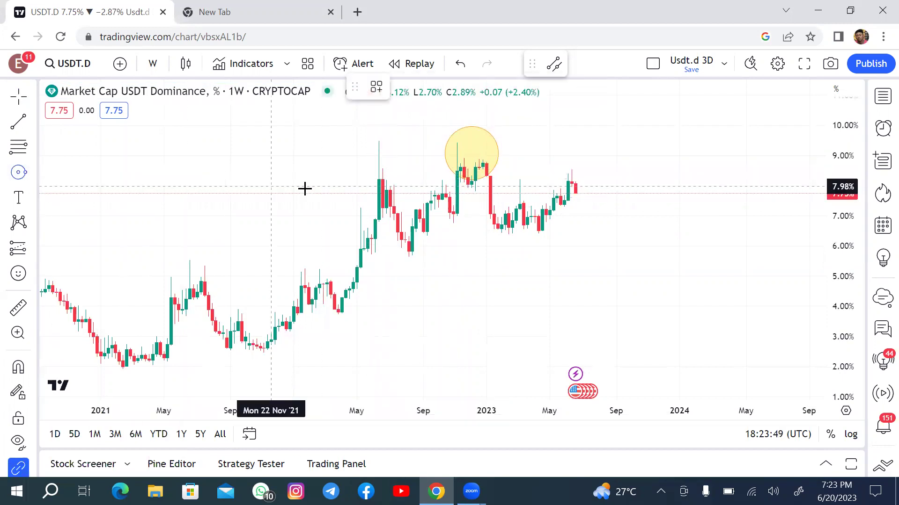
drag(378, 177, 371, 202)
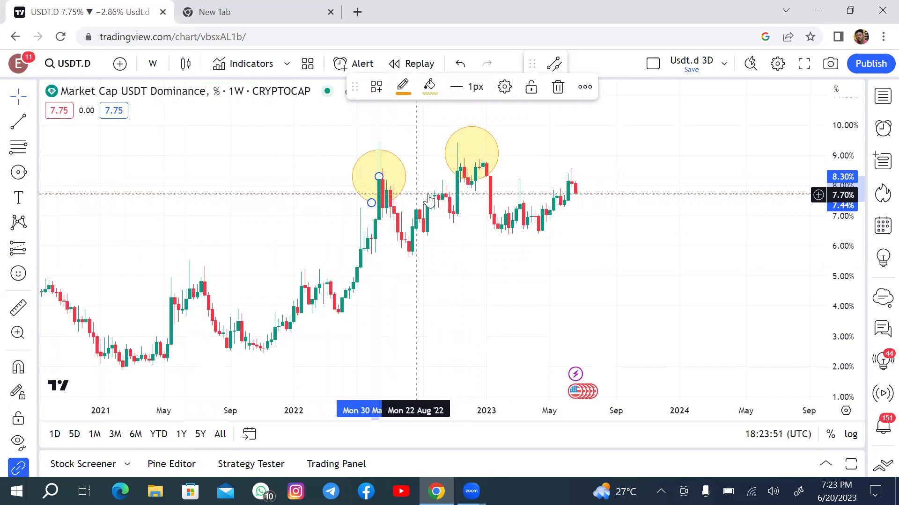
click(571, 176)
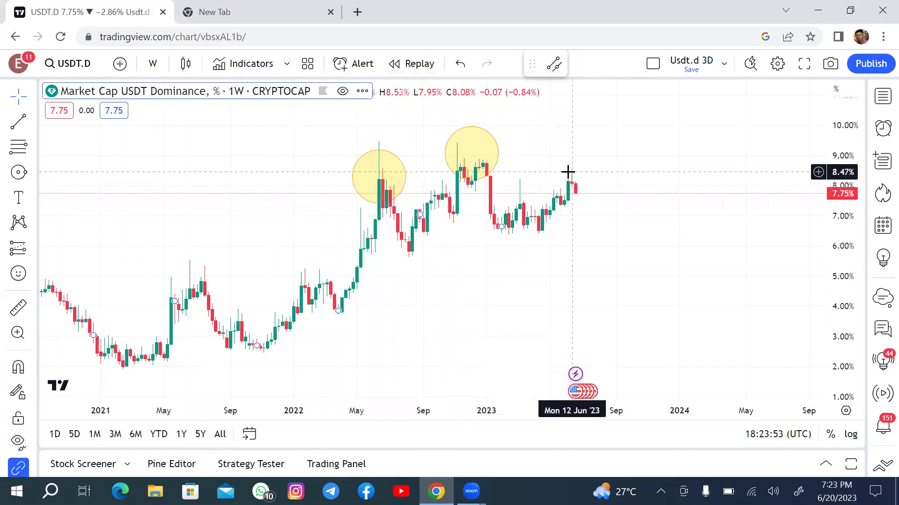
click(19, 172)
drag(572, 168, 560, 192)
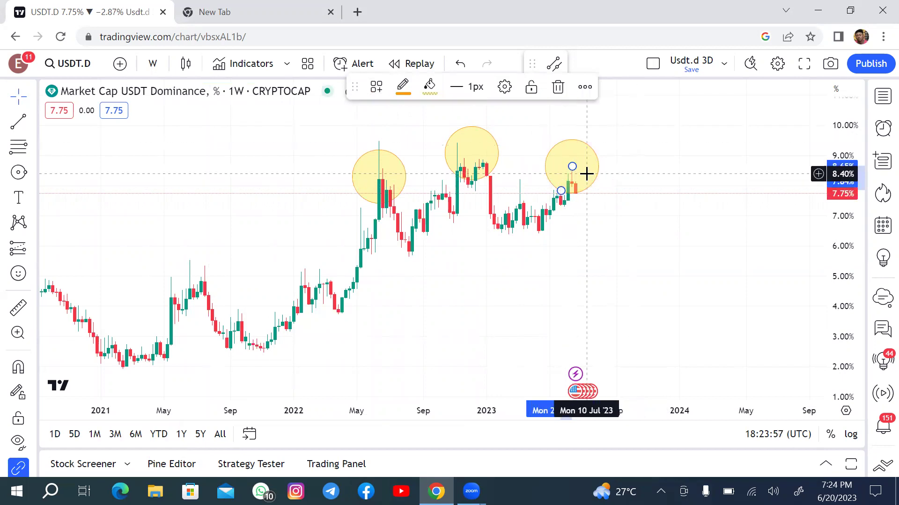
scroll(569, 171, down, 2)
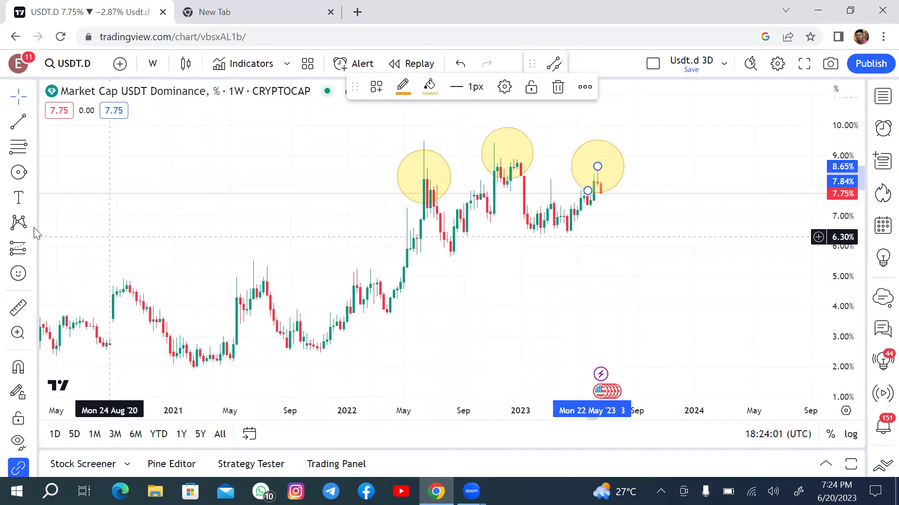
Draw a rising trend line from the mid-2022 low to a point near October 2023
click(32, 123)
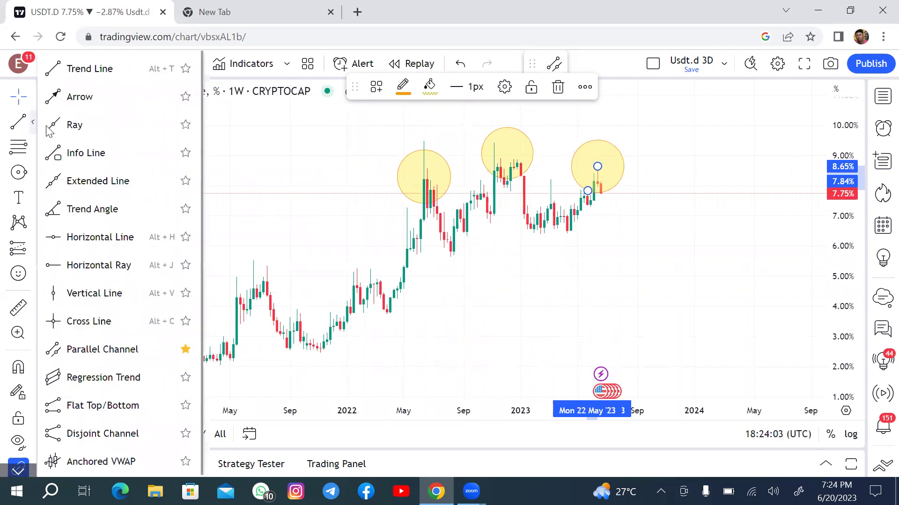
click(94, 72)
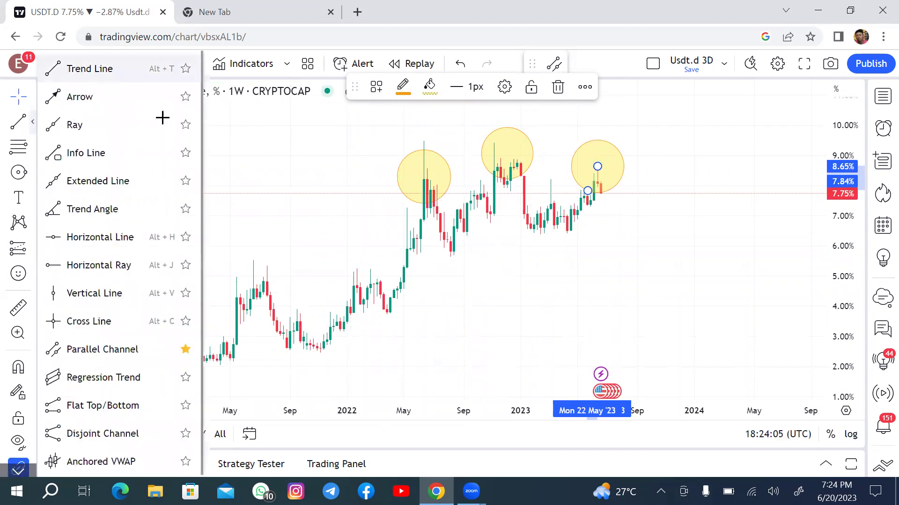
click(420, 263)
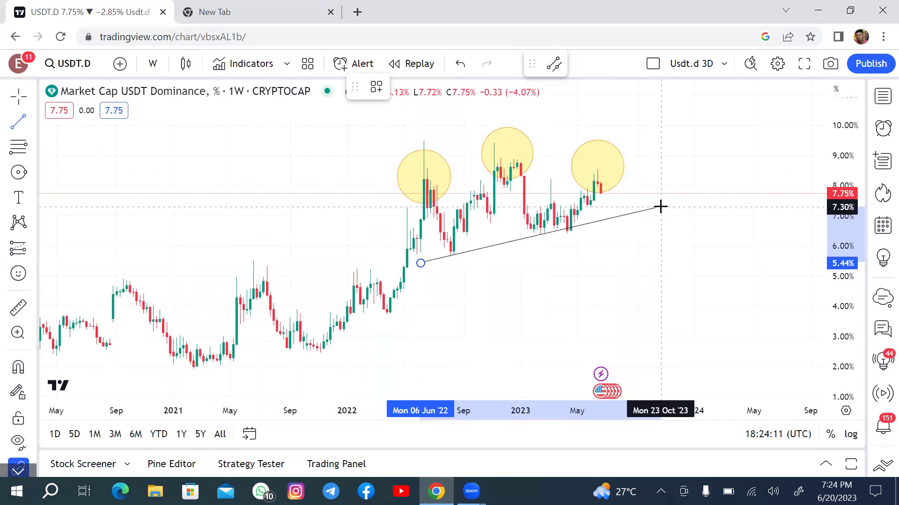
click(660, 207)
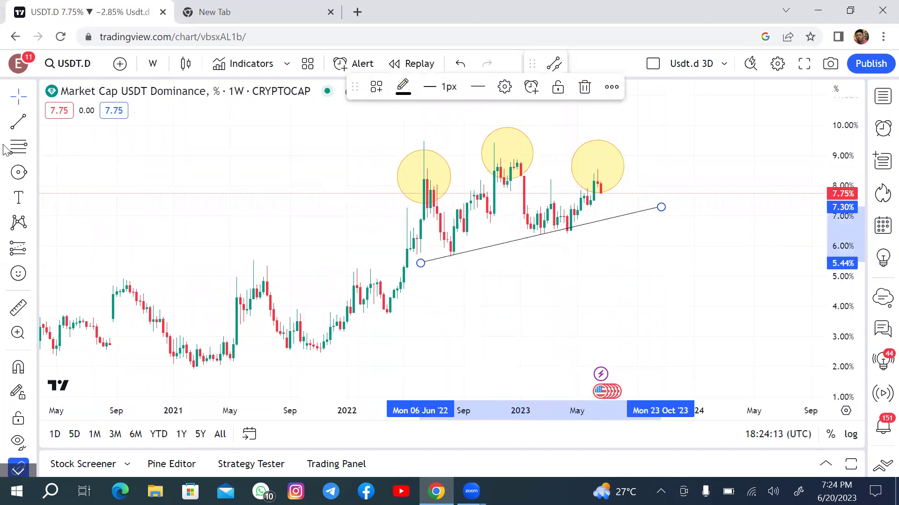
click(37, 130)
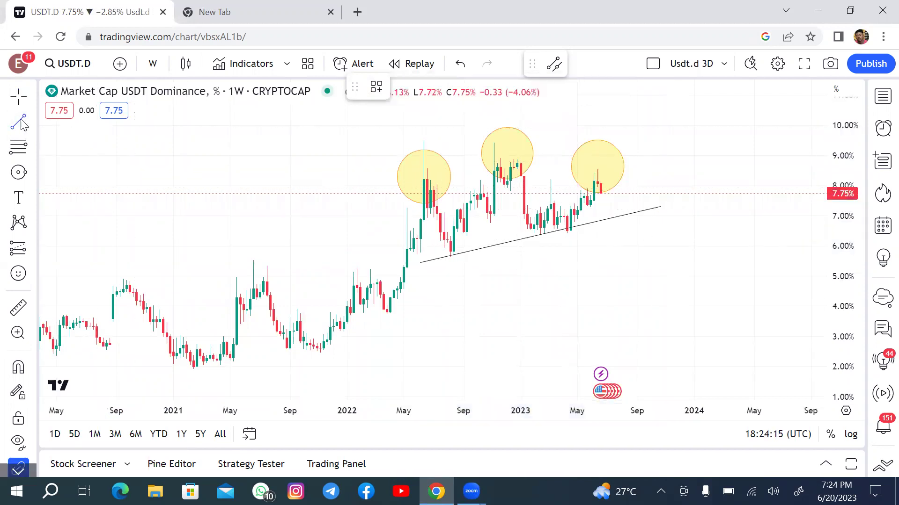
Draw a trial arrow near the 2021 candles, then delete it
click(27, 123)
click(70, 94)
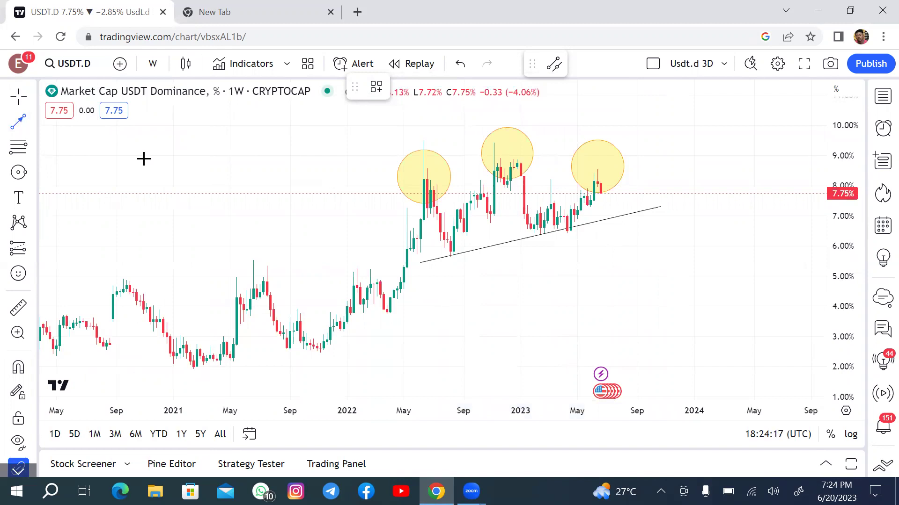
click(257, 166)
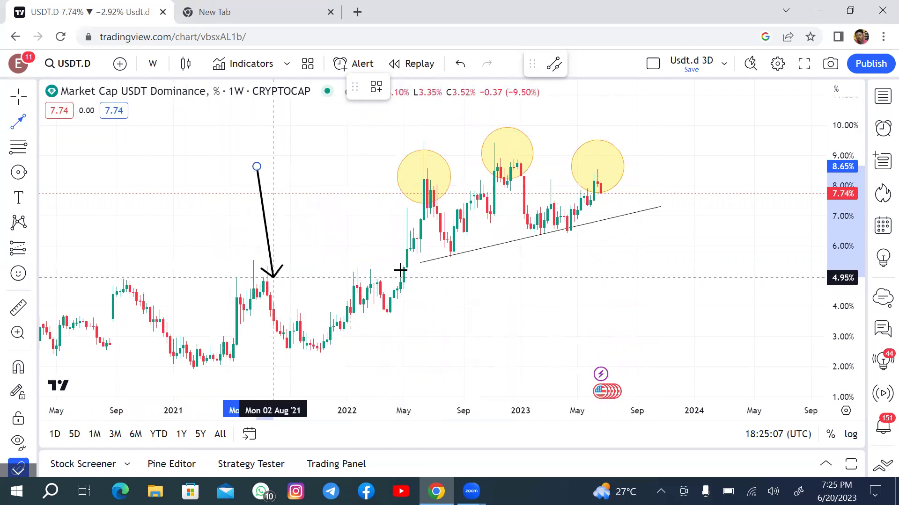
click(329, 276)
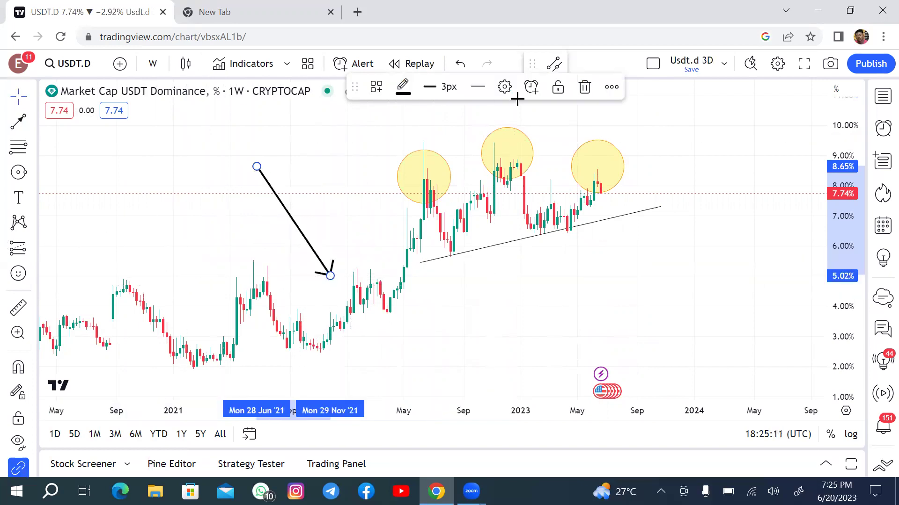
key(Delete)
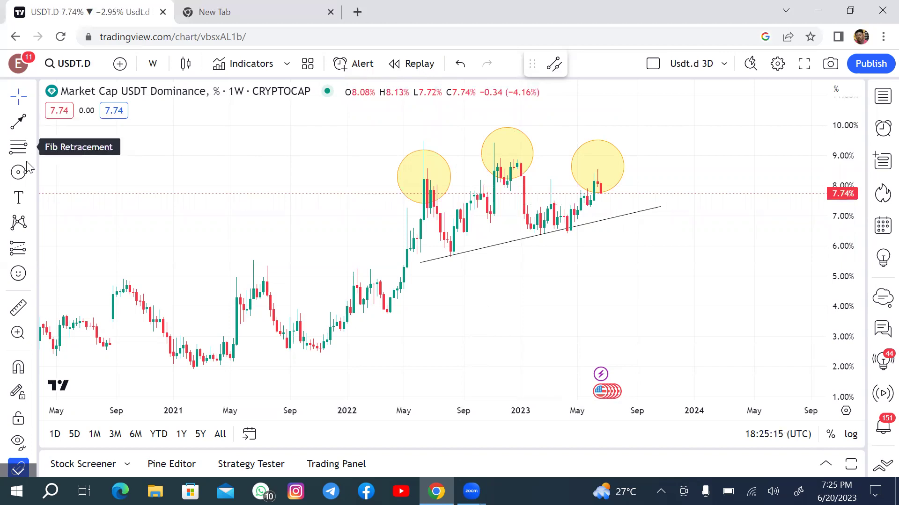
Draw a horizontal trend line near 5%, make it 2px thick and move it down to about 4.9%
click(32, 121)
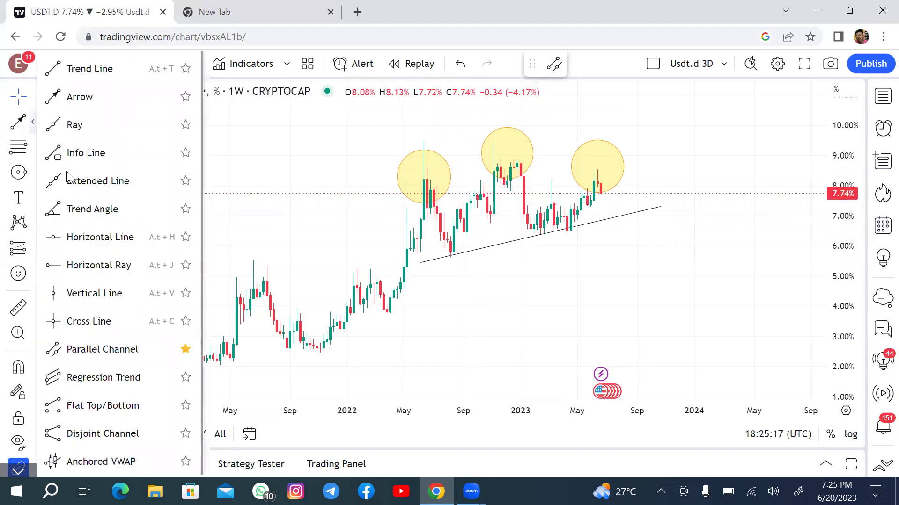
click(70, 68)
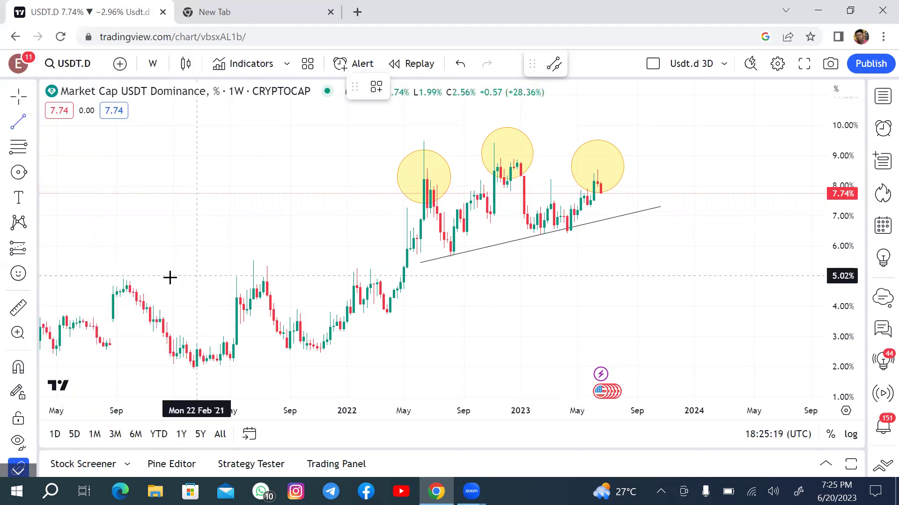
click(137, 270)
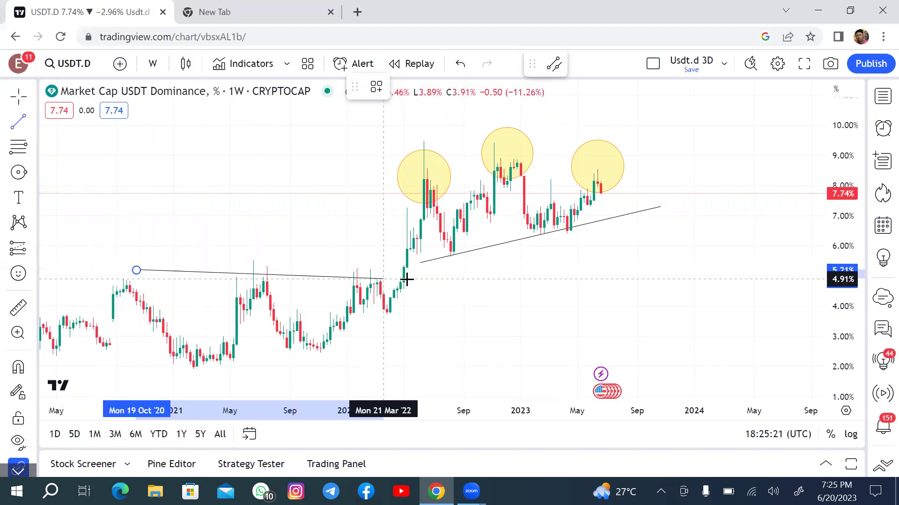
click(675, 271)
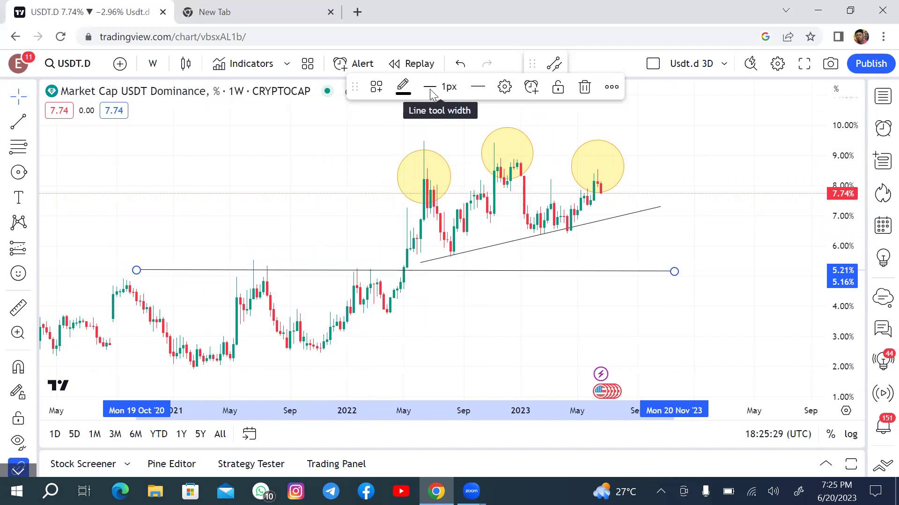
click(431, 89)
click(445, 141)
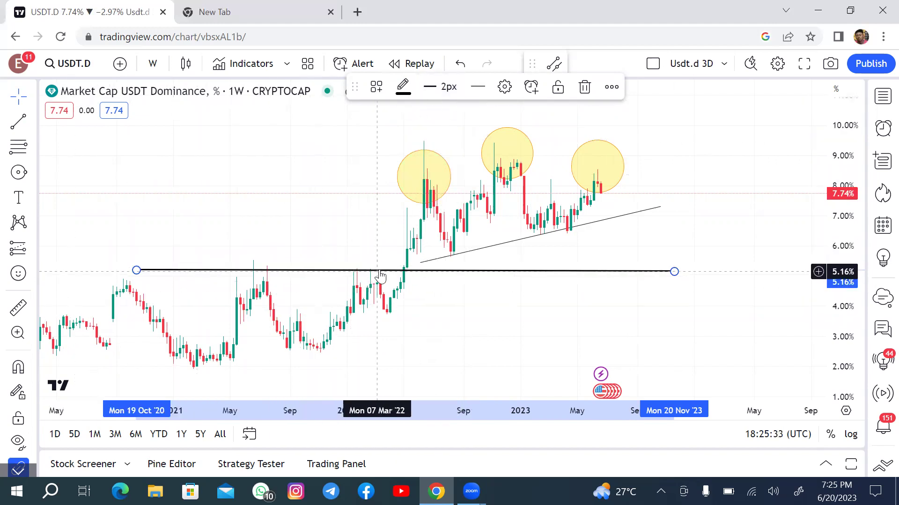
drag(385, 274, 359, 278)
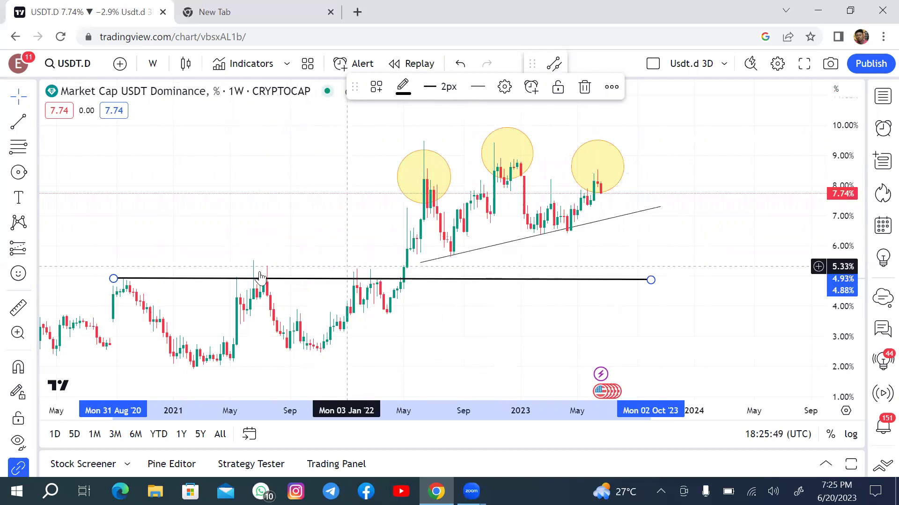
Replace USDT.D with 'BTCUSD' in symbol search and load the BINANCE BTCUSDT chart
click(72, 69)
key(BackSpace)
text(BTC)
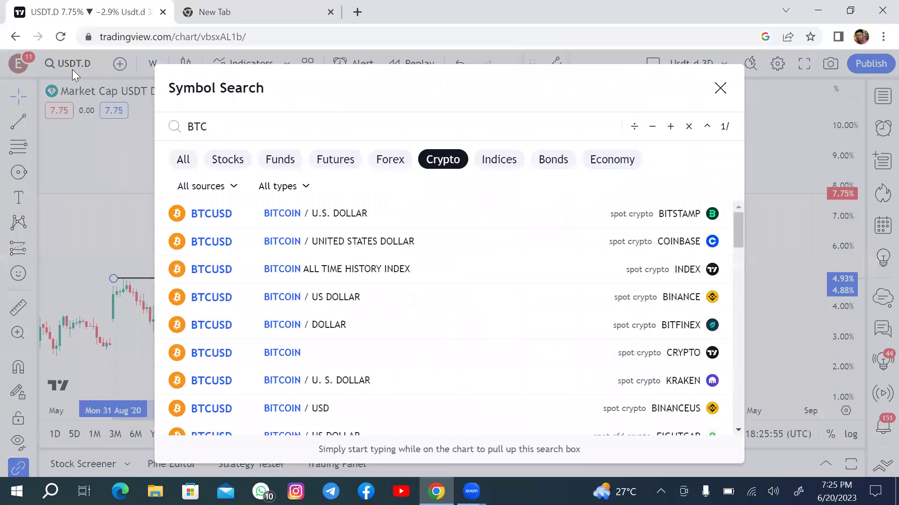
text(USDT)
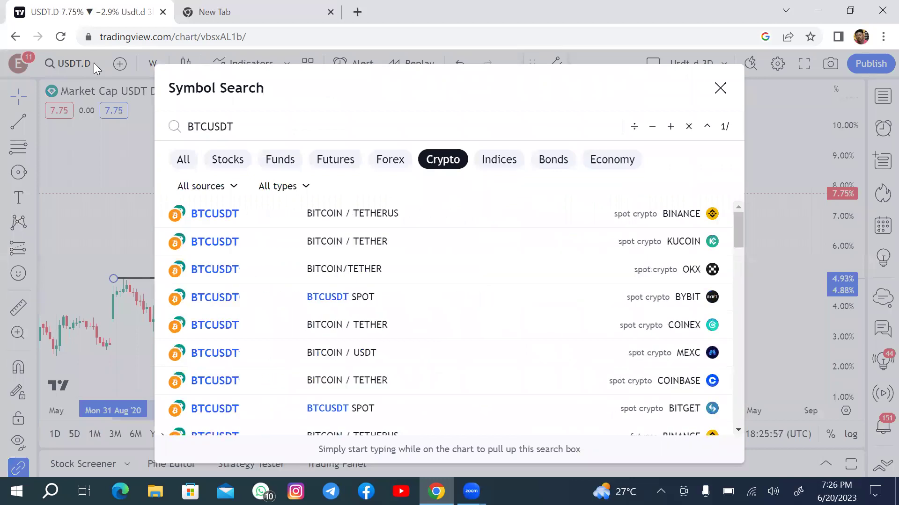
click(328, 220)
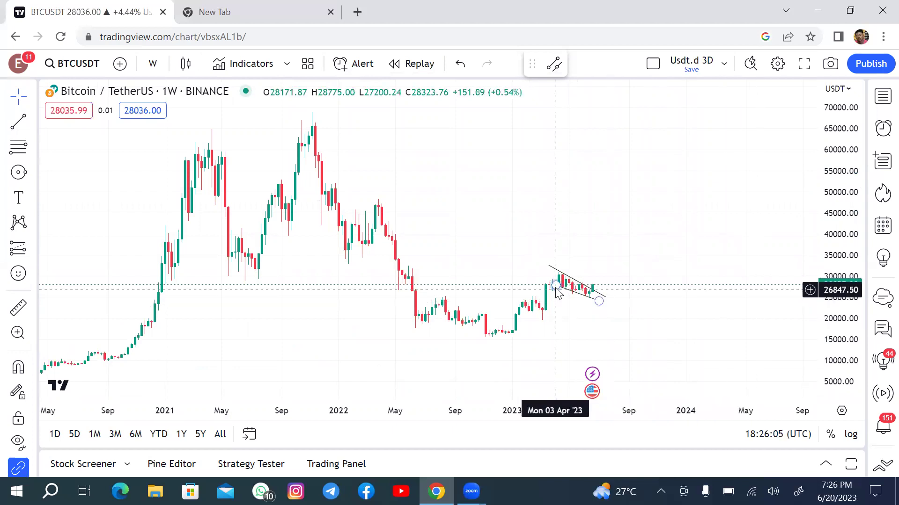
drag(568, 201, 569, 179)
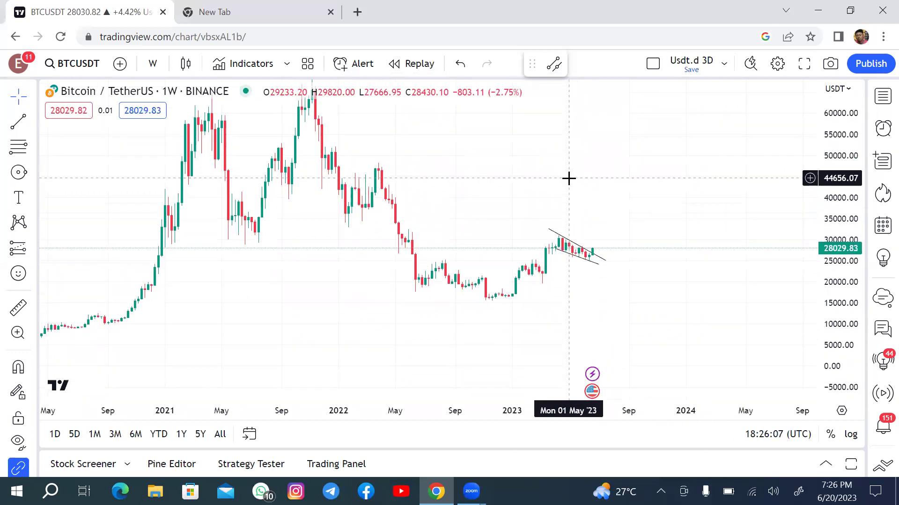
drag(840, 238, 839, 229)
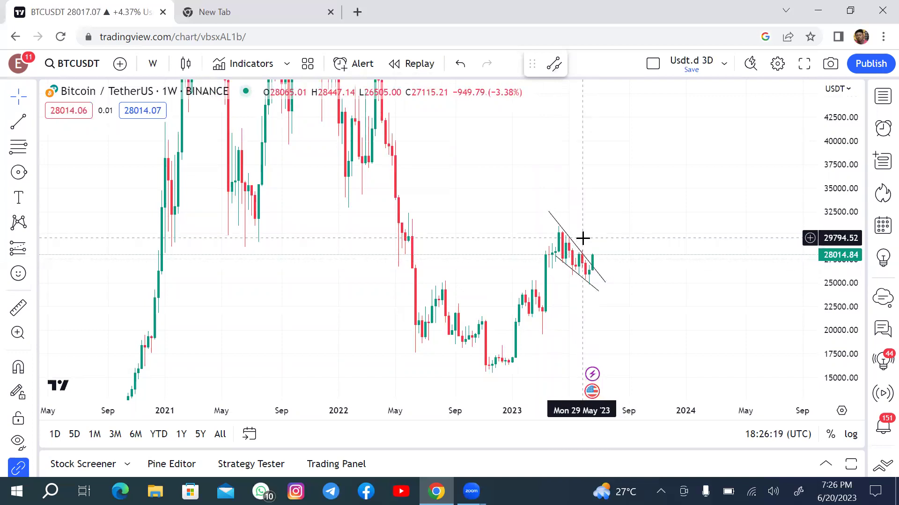
drag(841, 225, 840, 272)
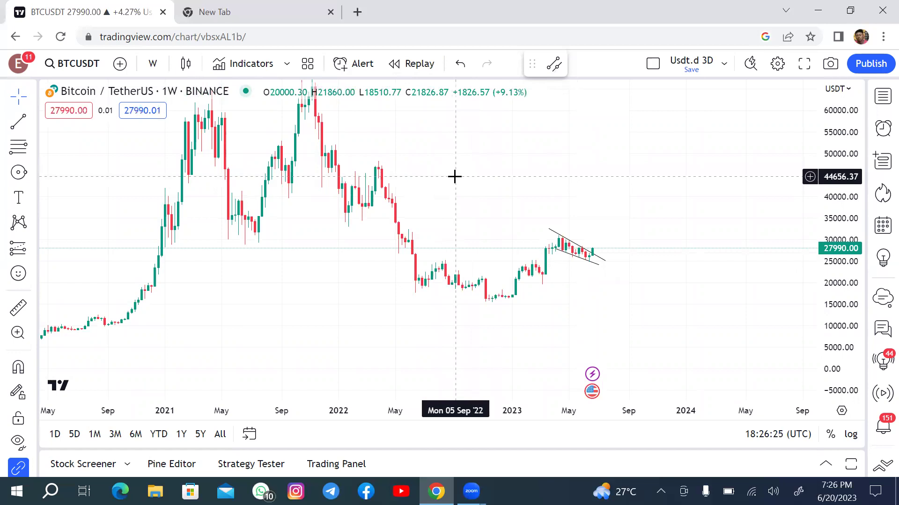
Draw a rectangle from the March 2022 highs rightward covering about 44,650–48,400
click(33, 121)
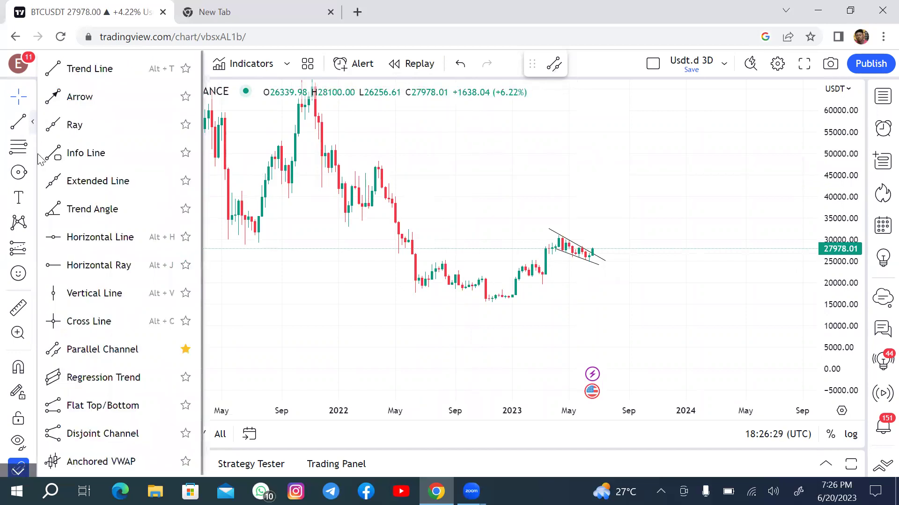
click(32, 171)
click(51, 207)
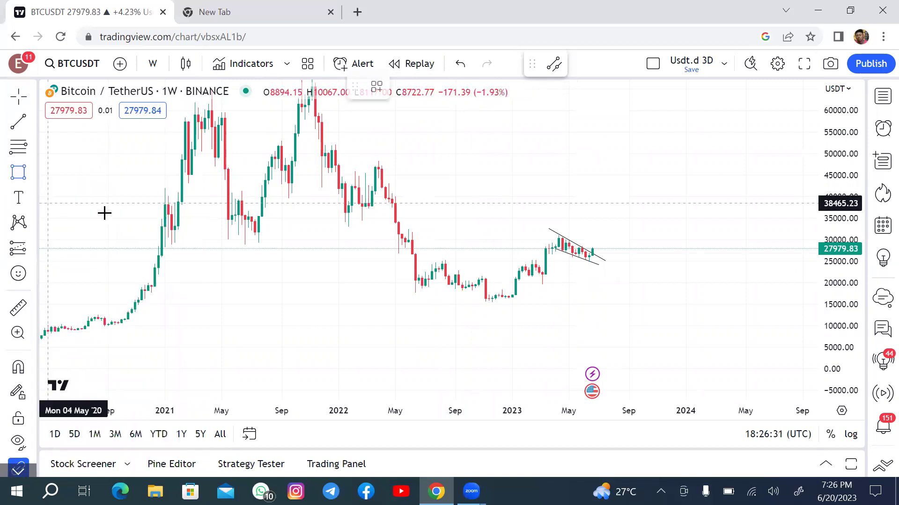
drag(369, 162, 744, 176)
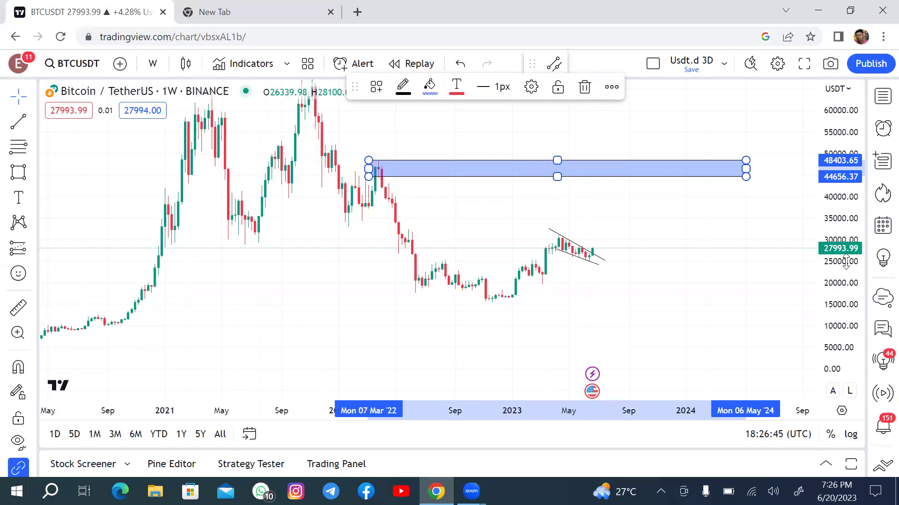
drag(846, 262, 837, 282)
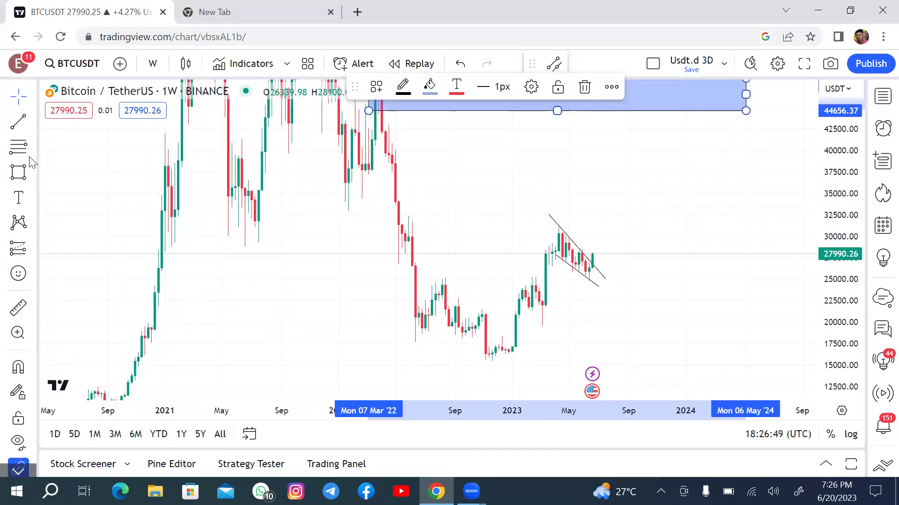
Draw a vertical trend line and move it to the wedge's late-June 2023 end, spanning about 26,830–33,690
click(32, 123)
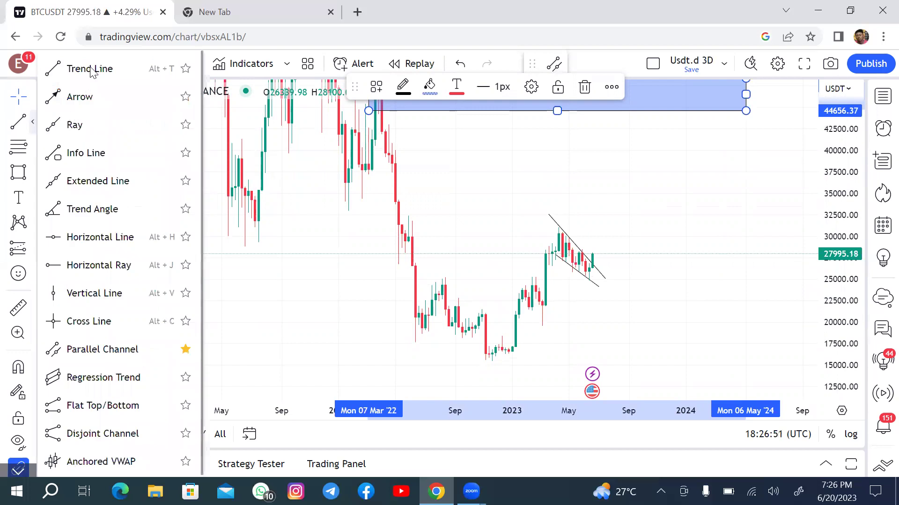
click(92, 71)
click(545, 249)
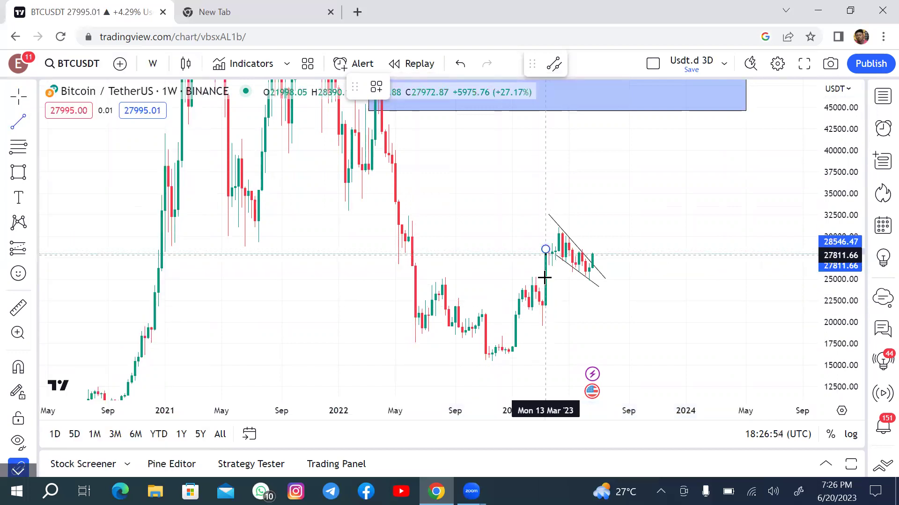
click(545, 308)
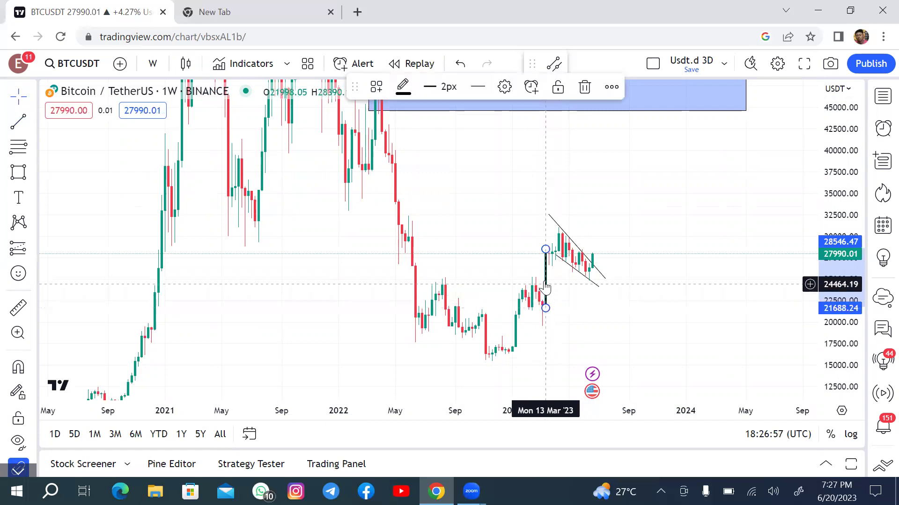
drag(545, 280, 596, 234)
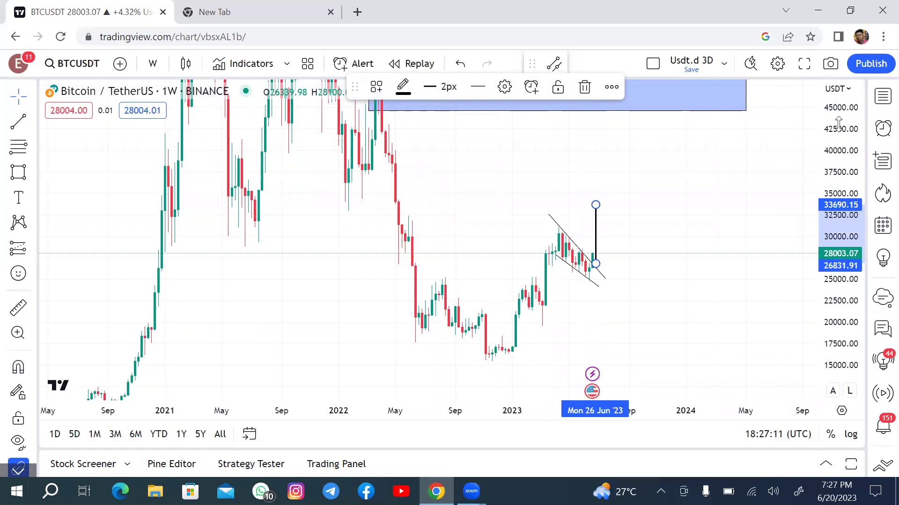
drag(838, 124, 838, 149)
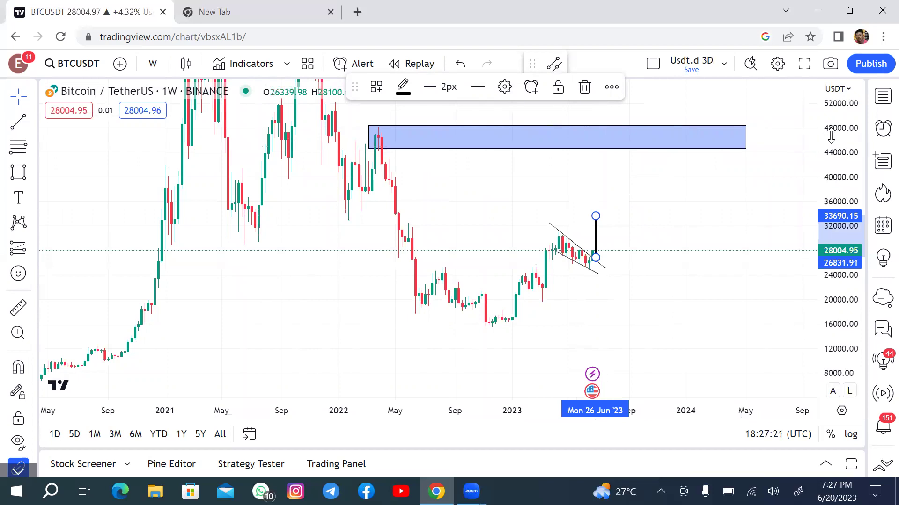
drag(832, 135, 835, 150)
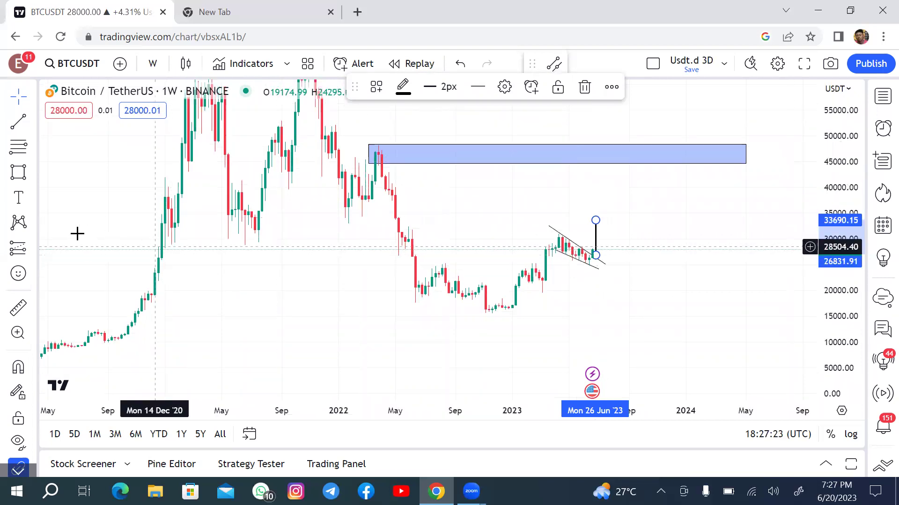